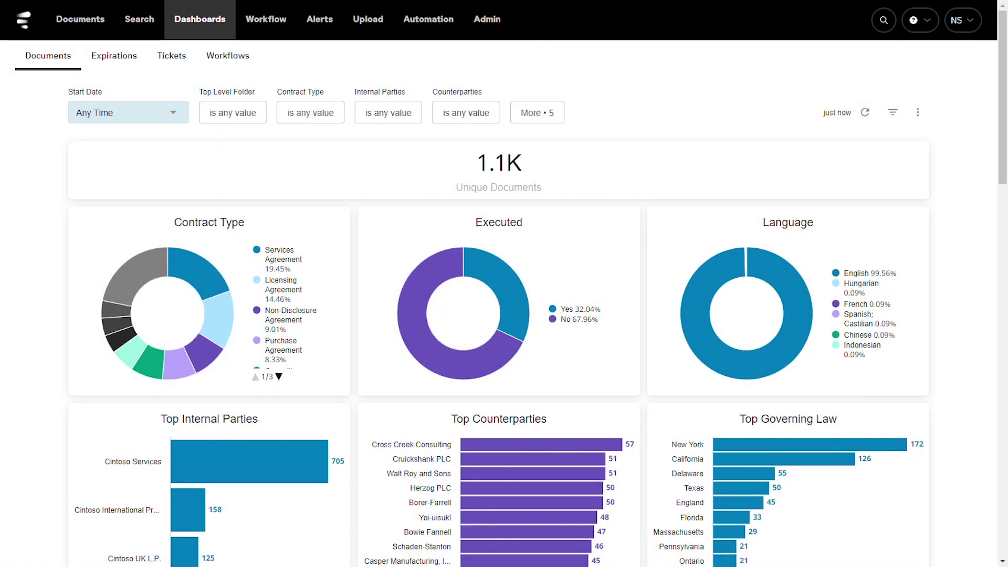
pyautogui.scroll(-1, 674, 79)
pyautogui.scroll(-2, 674, 78)
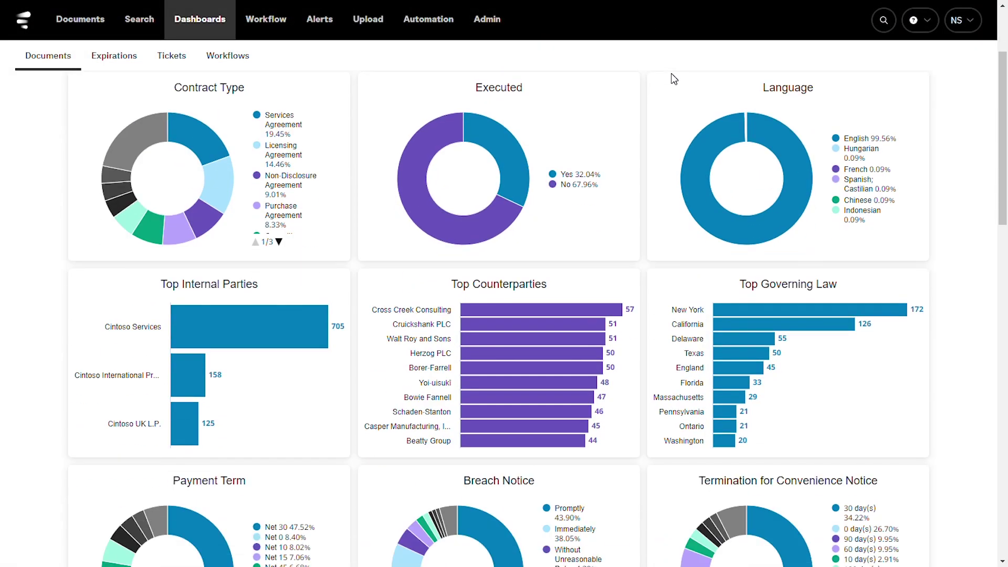
pyautogui.scroll(-1, 674, 79)
pyautogui.scroll(-2, 673, 79)
pyautogui.scroll(-1, 673, 79)
pyautogui.scroll(-2, 673, 78)
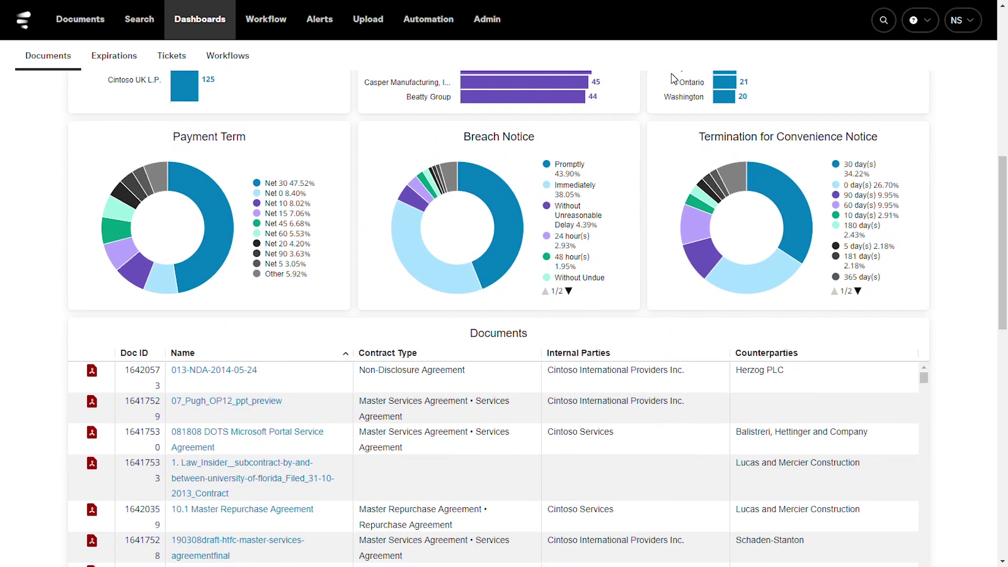
pyautogui.scroll(-2, 673, 79)
pyautogui.scroll(2, 674, 79)
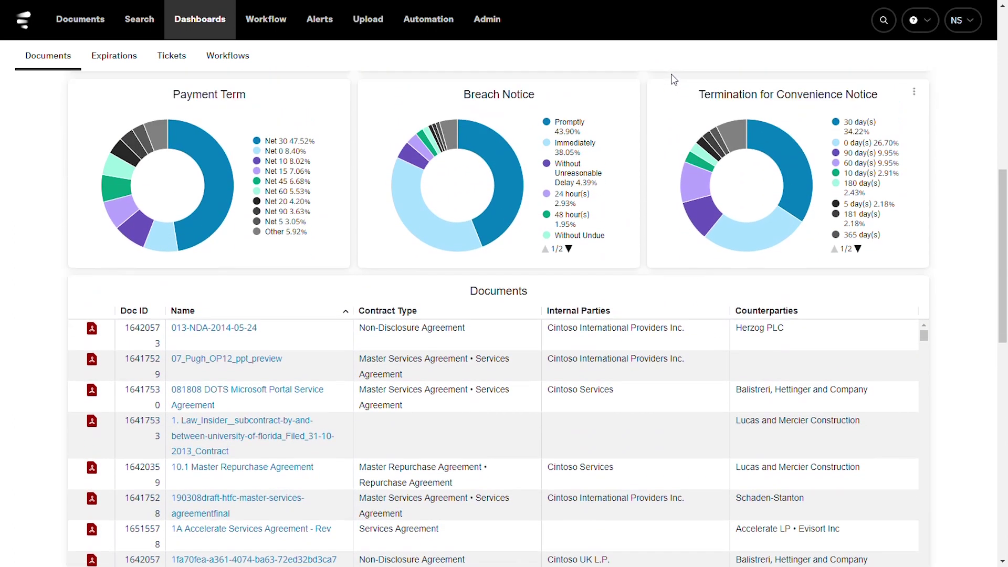
pyautogui.scroll(1, 674, 79)
pyautogui.scroll(1, 673, 78)
pyautogui.scroll(2, 673, 79)
pyautogui.scroll(2, 673, 80)
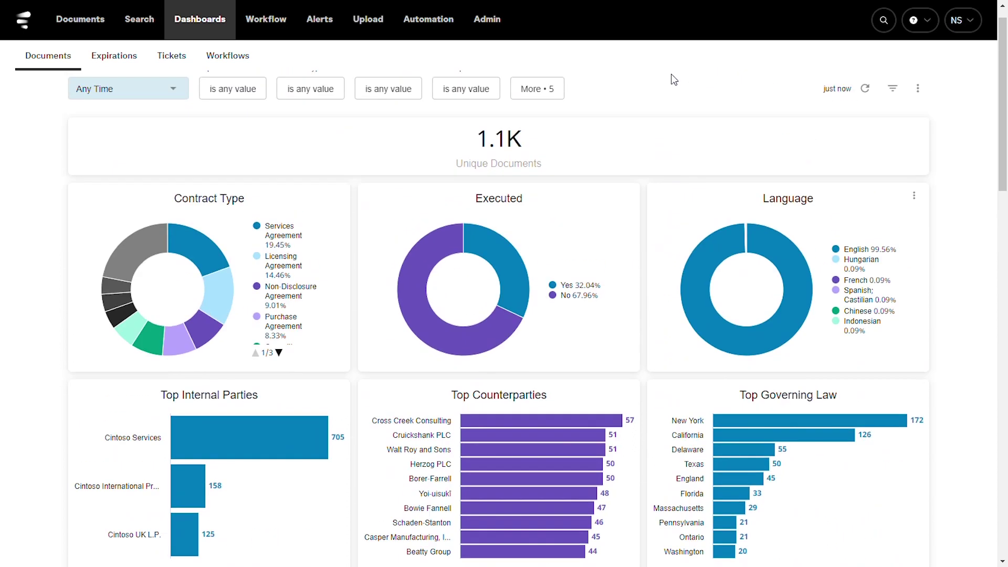
pyautogui.scroll(1, 671, 79)
# Filter the dashboard's Internal Parties to Cintoso Services and refresh the charts
pyautogui.click(394, 113)
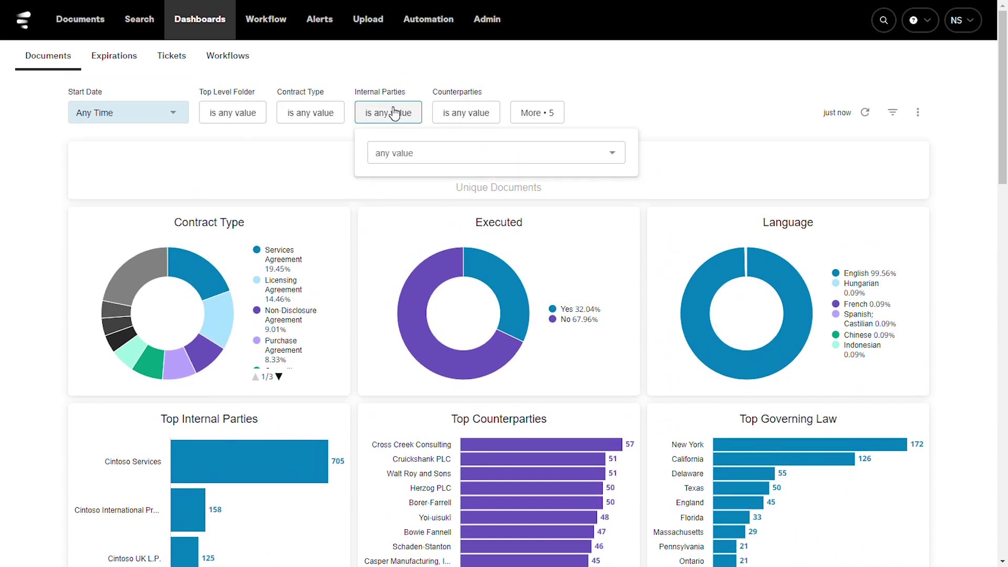
pyautogui.click(454, 152)
pyautogui.click(430, 200)
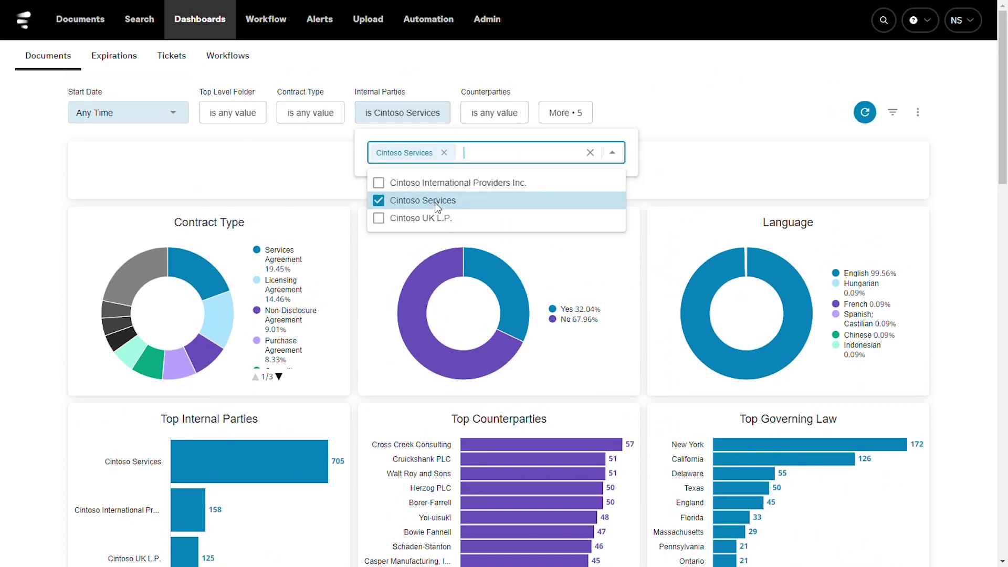
pyautogui.click(865, 113)
pyautogui.click(859, 117)
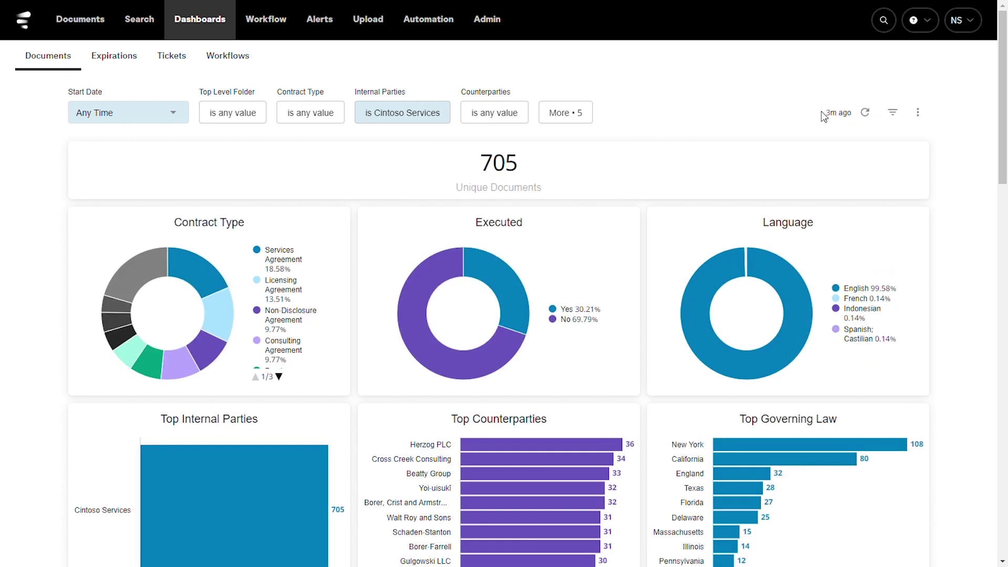
pyautogui.scroll(-3, 941, 185)
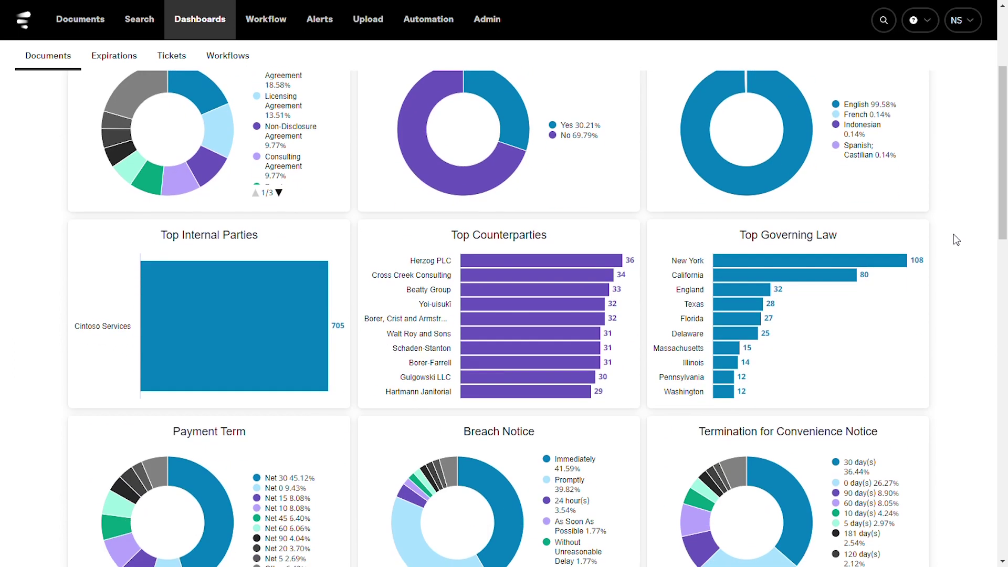
pyautogui.moveTo(788, 459)
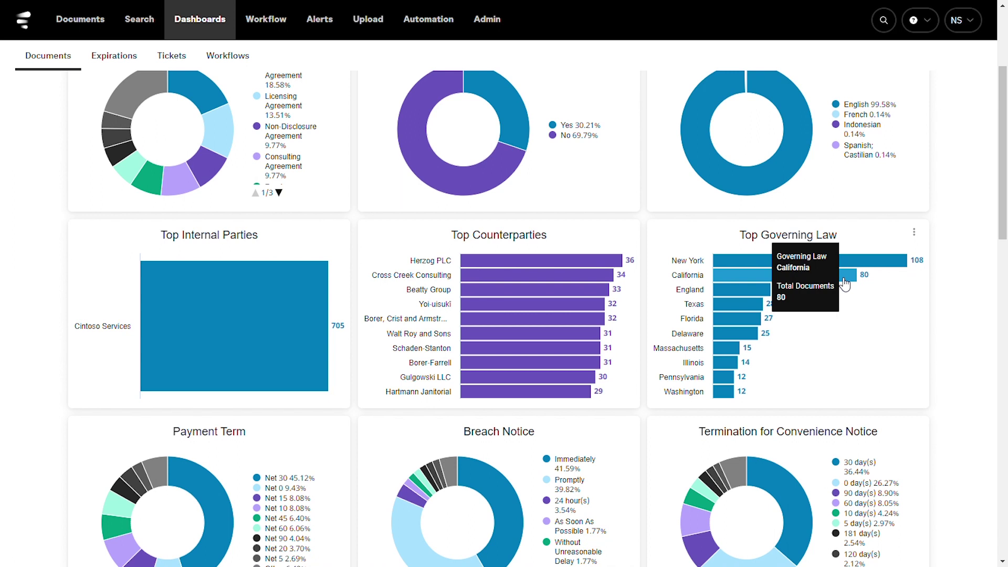
pyautogui.scroll(3, 974, 302)
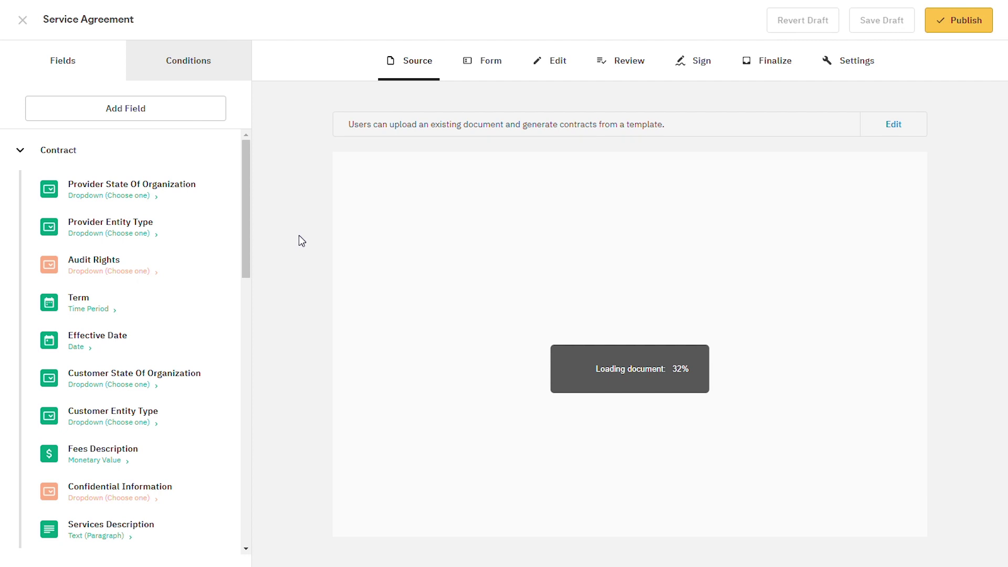
pyautogui.scroll(-1, 626, 344)
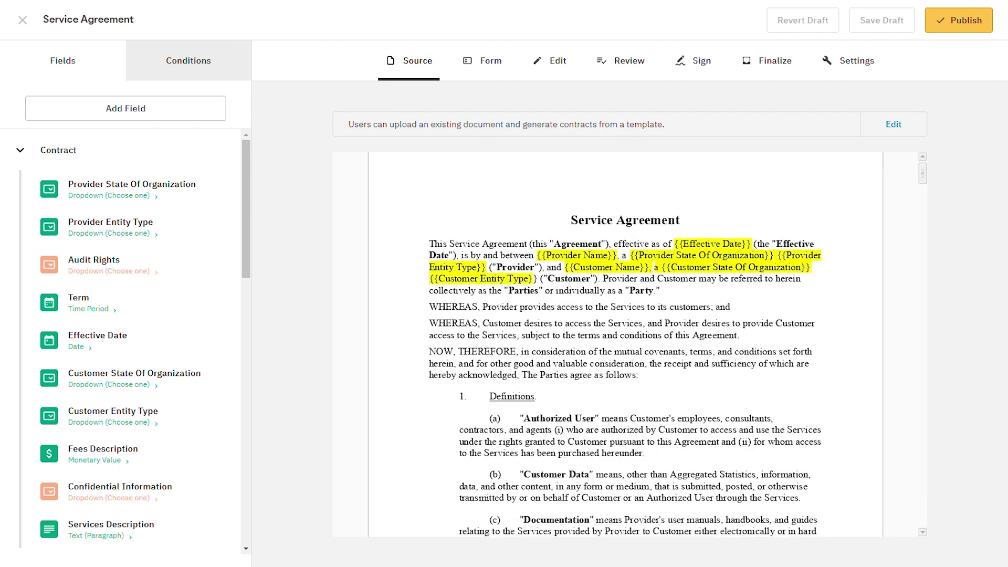
# View the Service Agreement intake form questions, then leave the builder for the Tickets list
pyautogui.click(482, 69)
pyautogui.scroll(-2, 299, 252)
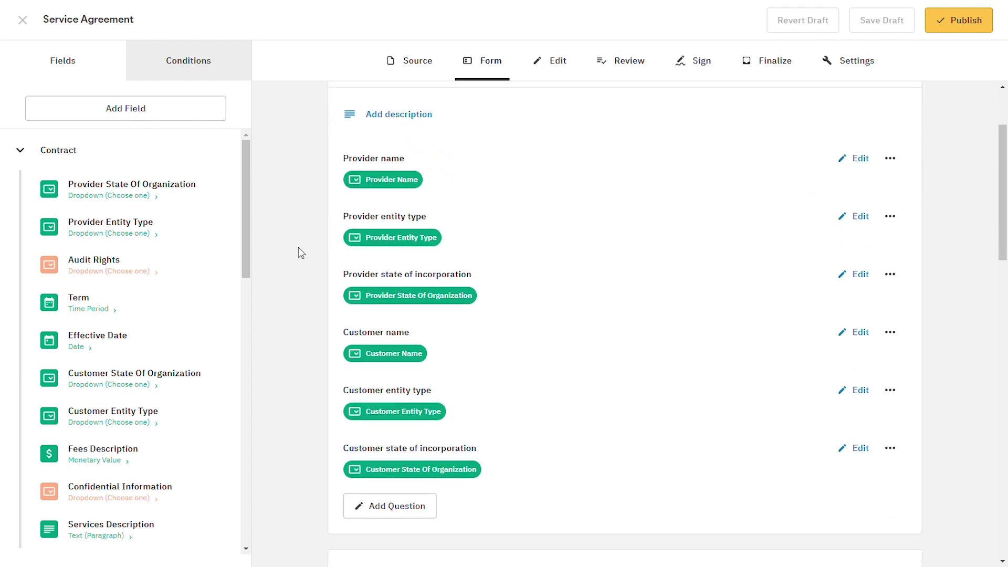
pyautogui.scroll(2, 299, 247)
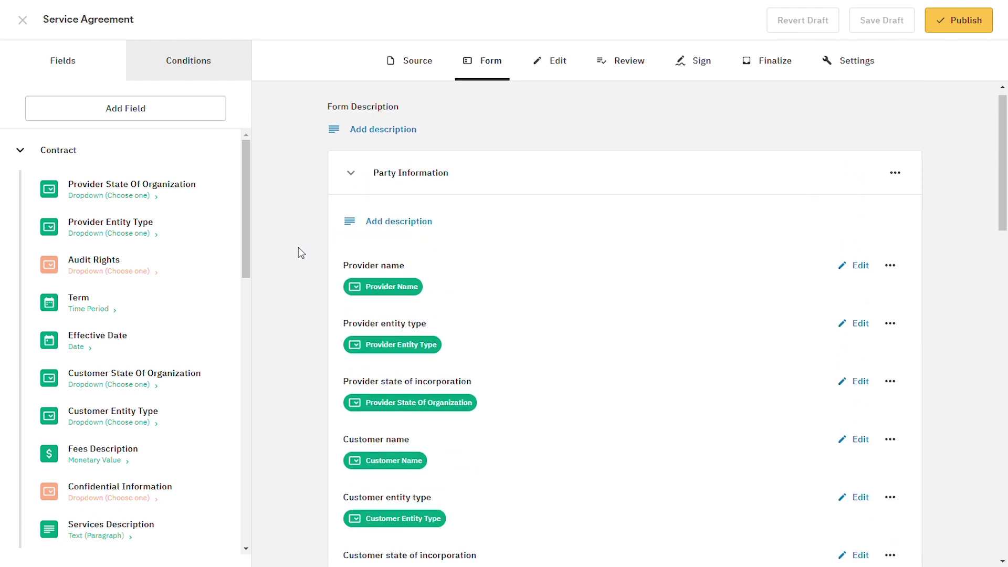
pyautogui.click(23, 24)
pyautogui.click(33, 62)
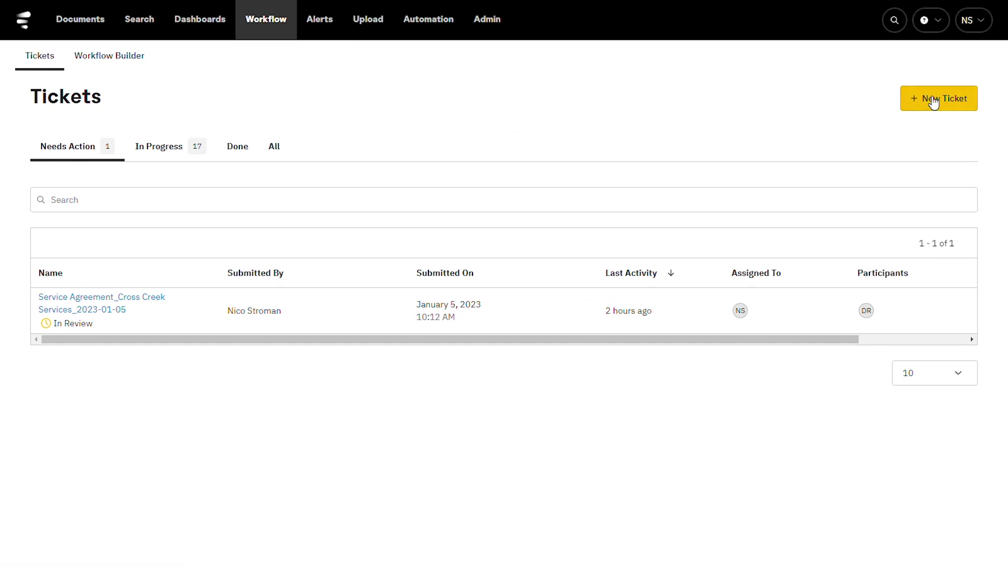
# Create a template-generated Service Agreement ticket effective January 20, 2023, and open it
pyautogui.click(934, 103)
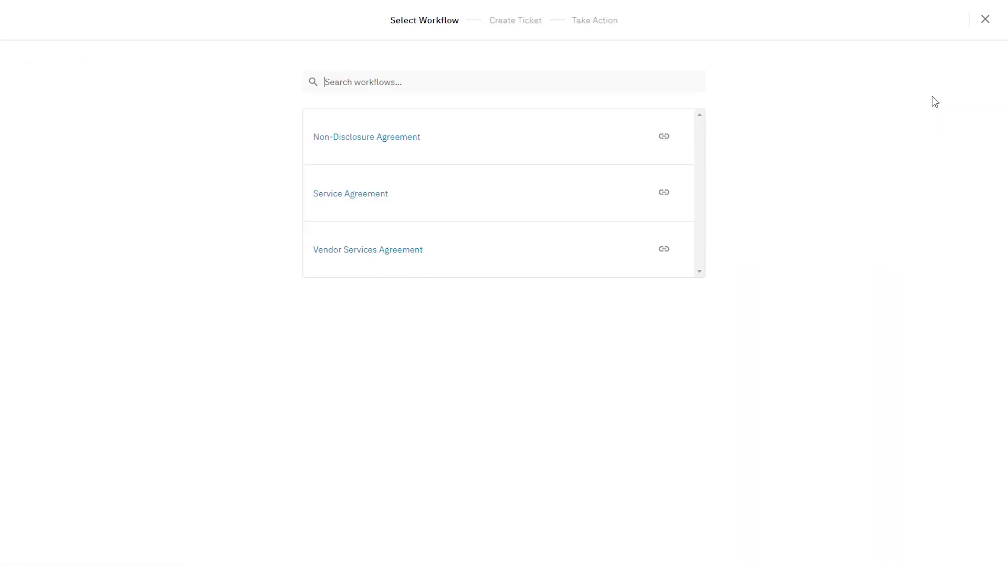
pyautogui.click(374, 197)
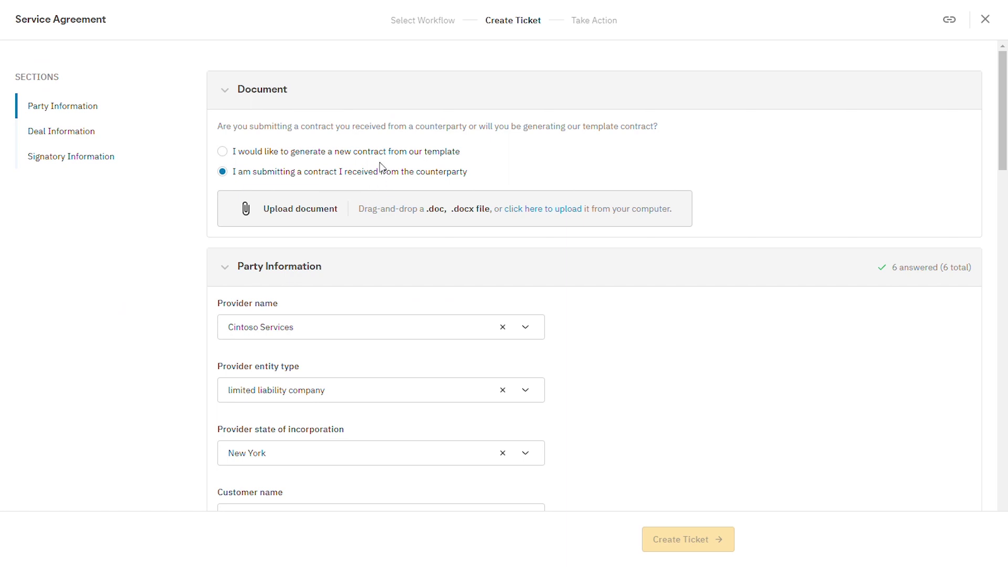
pyautogui.click(385, 158)
pyautogui.scroll(-2, 651, 256)
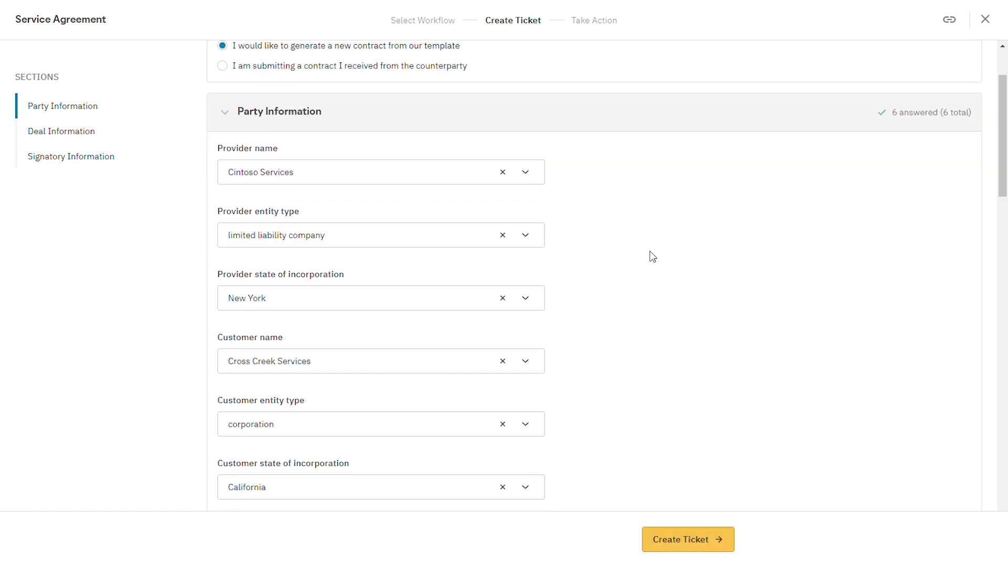
pyautogui.scroll(-2, 651, 256)
pyautogui.scroll(-2, 386, 298)
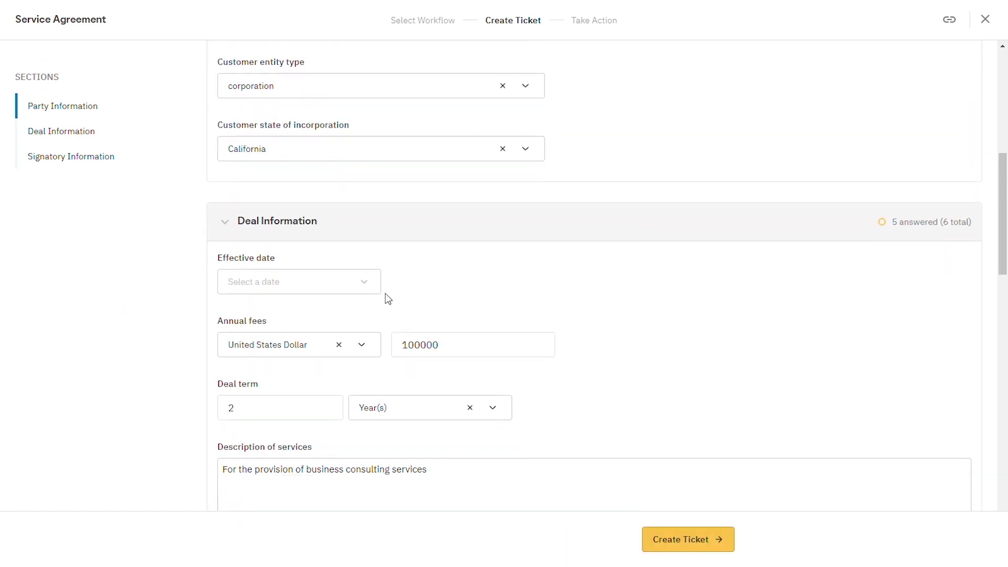
pyautogui.click(366, 294)
pyautogui.click(331, 406)
pyautogui.scroll(-2, 665, 350)
pyautogui.scroll(-2, 666, 351)
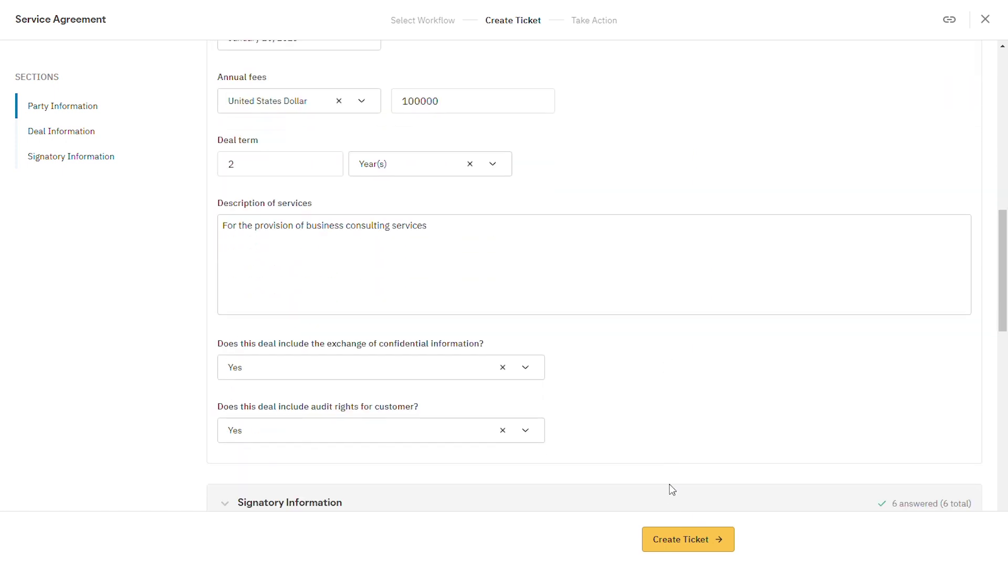
pyautogui.click(674, 540)
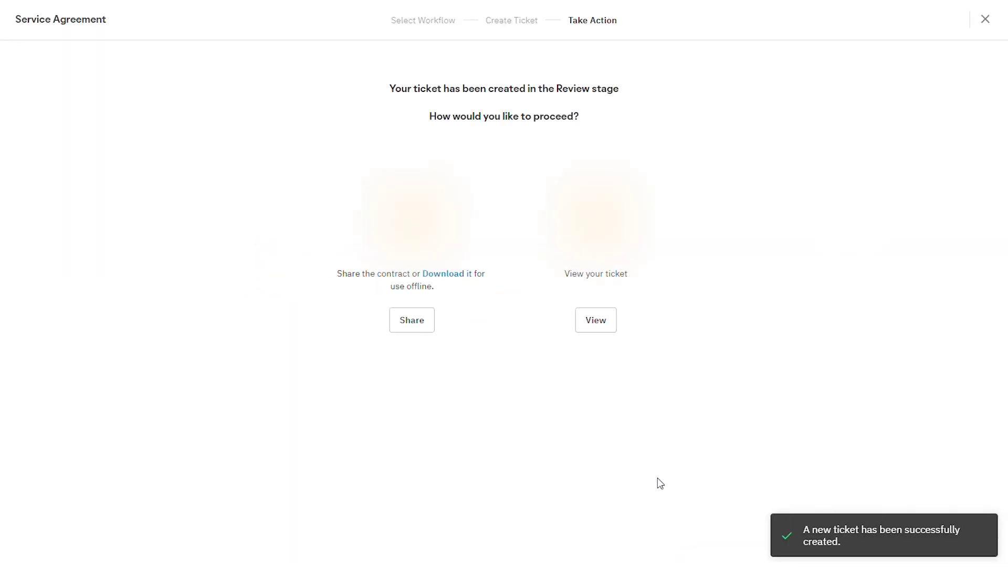
pyautogui.click(597, 321)
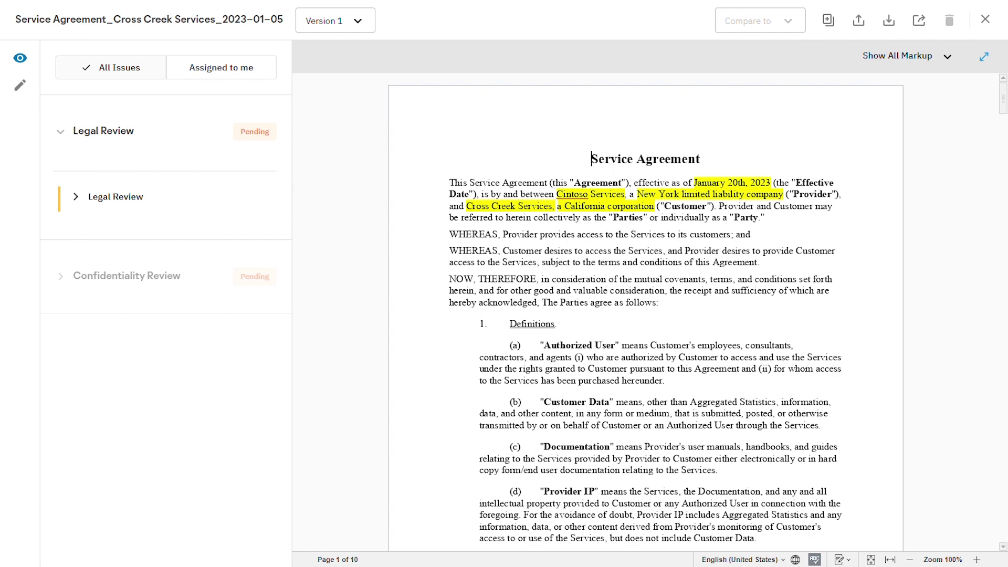
# Dismiss sharing and upload the counterparty _1.docx from Downloads, generating redlines
pyautogui.click(918, 22)
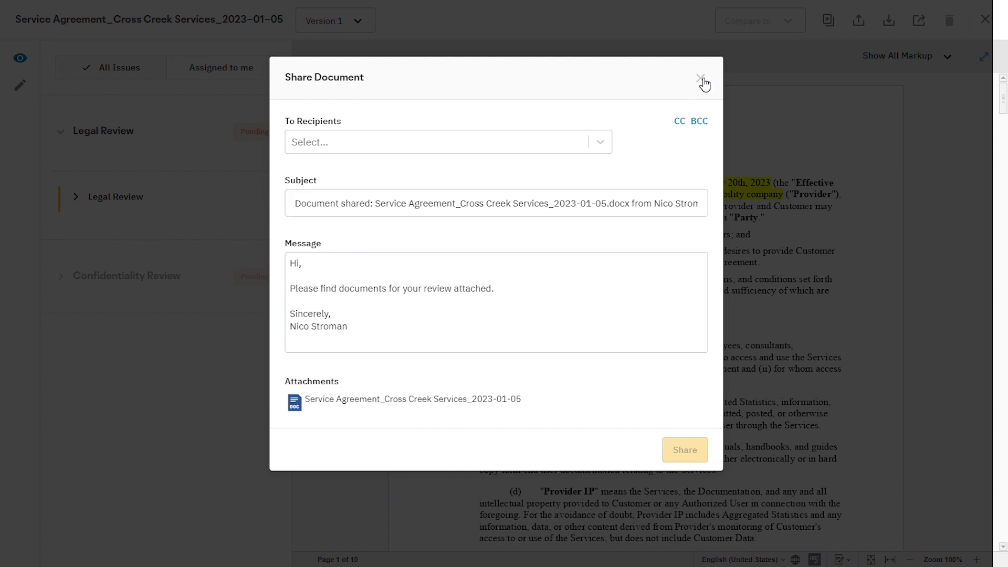
pyautogui.click(700, 78)
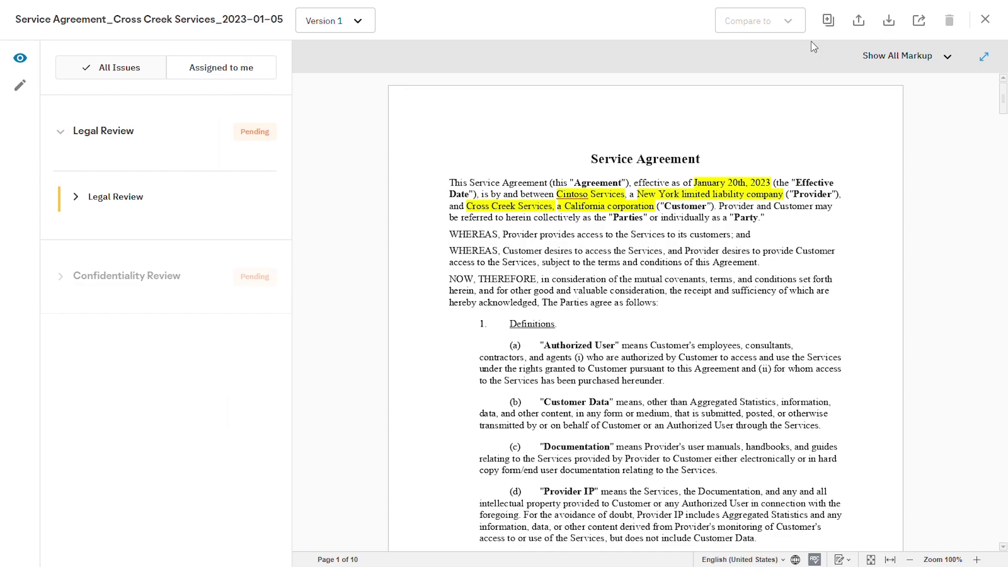
pyautogui.click(857, 21)
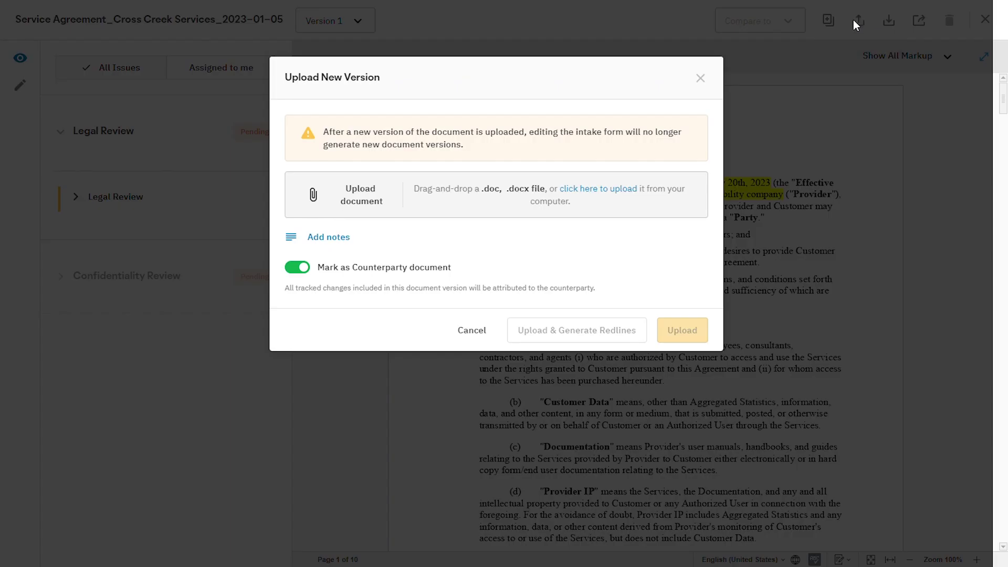
pyautogui.click(622, 189)
pyautogui.click(199, 111)
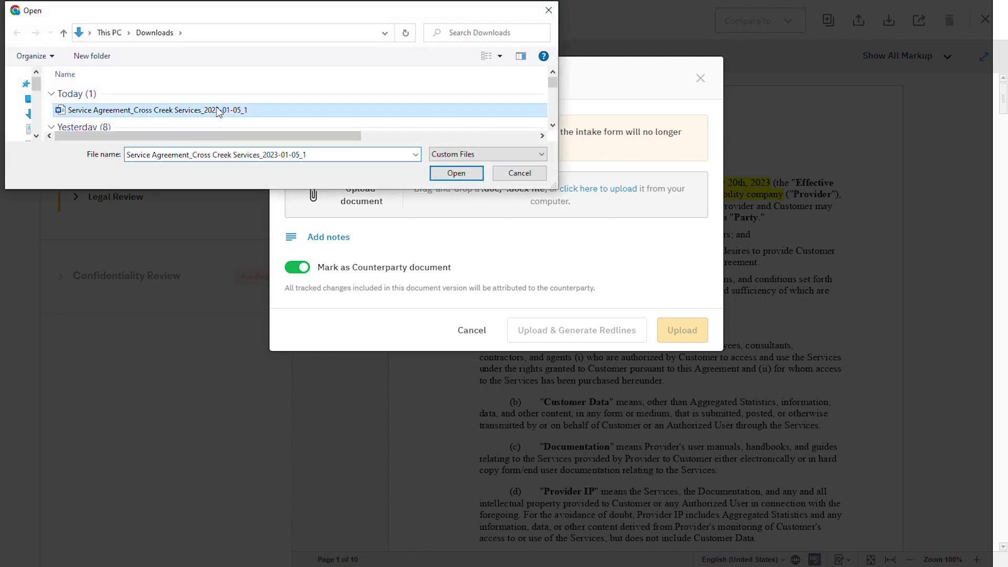
pyautogui.click(457, 172)
pyautogui.click(565, 335)
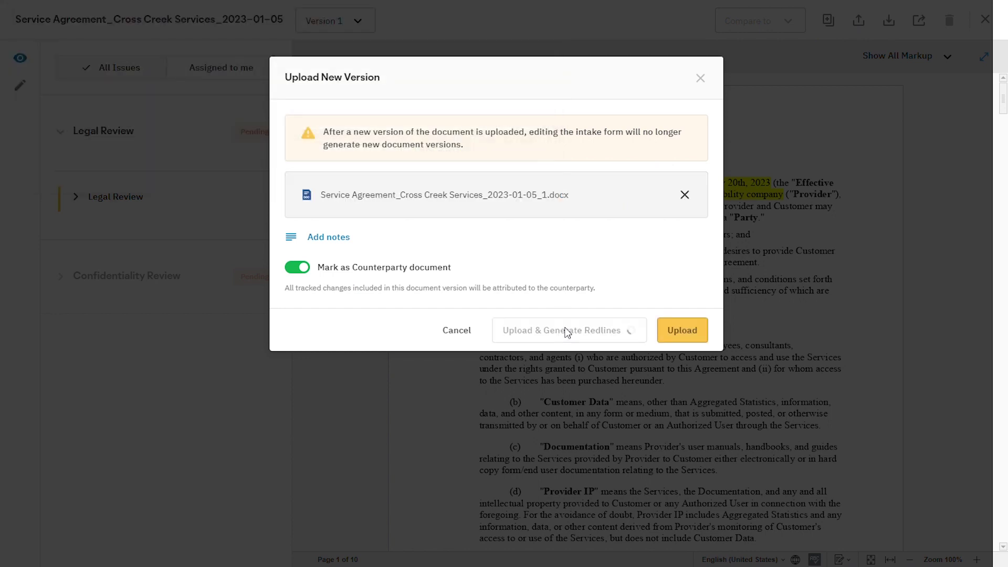
pyautogui.click(23, 91)
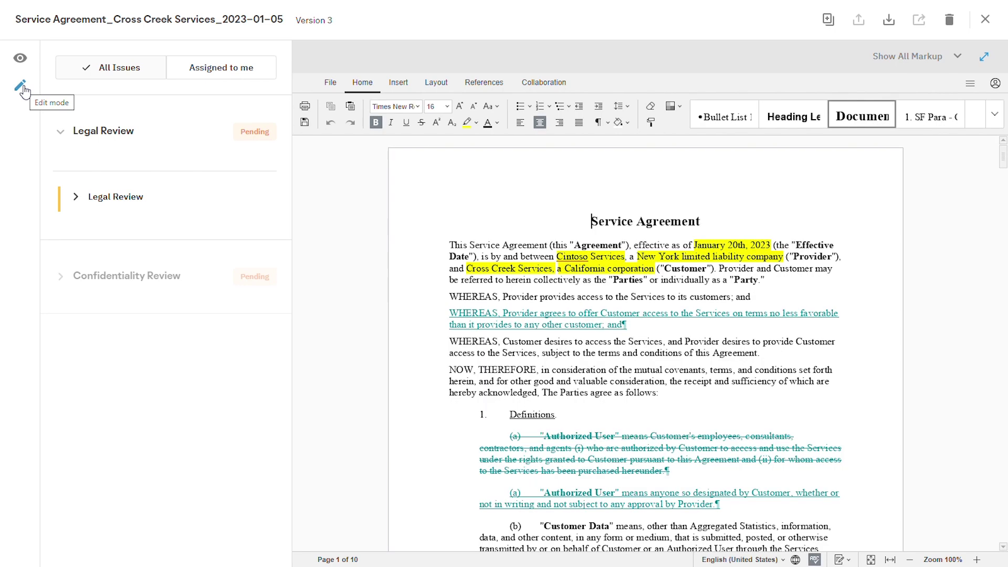
# Turn Track Changes on for everyone and delete the end of the second WHEREAS clause
pyautogui.click(544, 82)
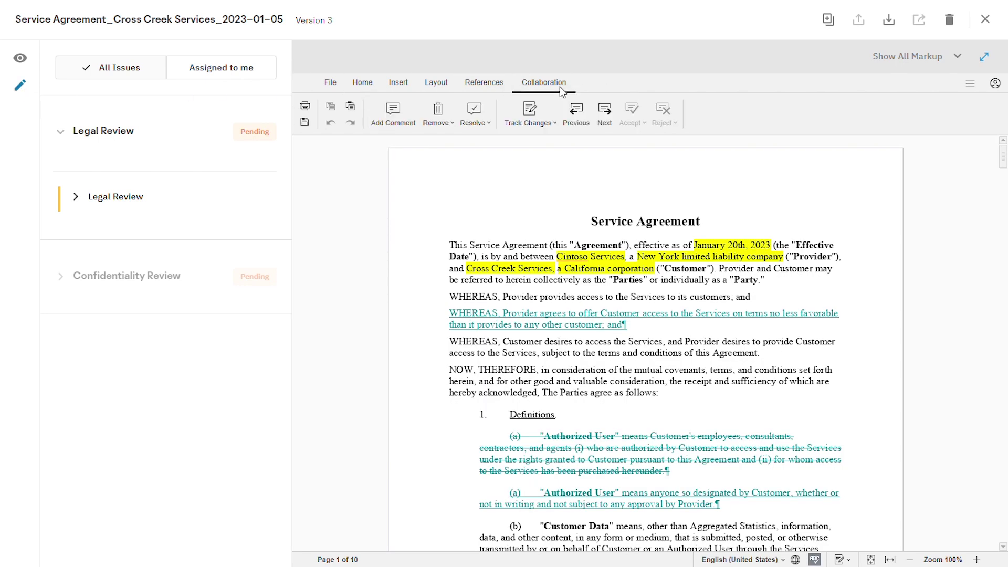
pyautogui.click(529, 124)
pyautogui.click(561, 173)
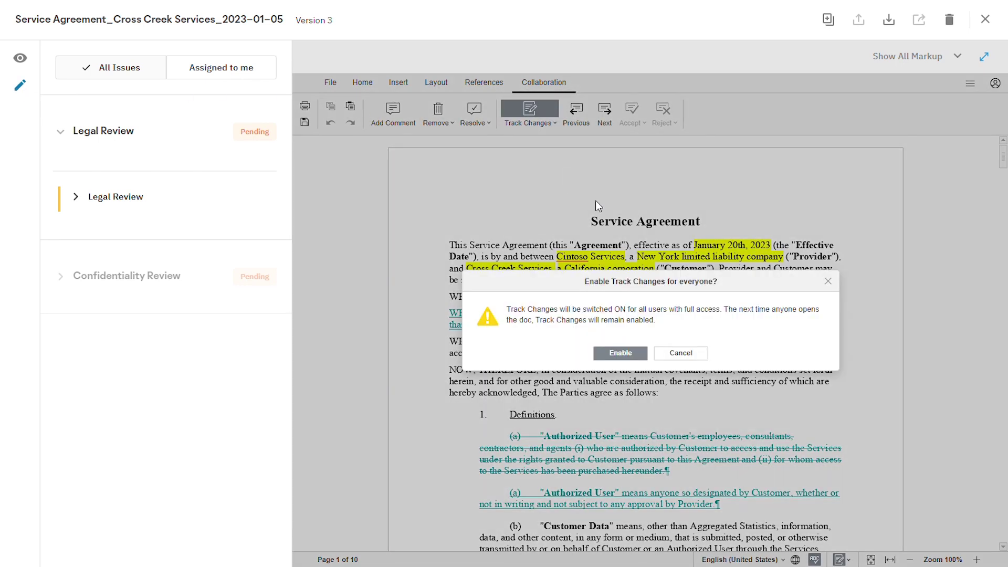
pyautogui.click(621, 353)
pyautogui.moveTo(762, 353); pyautogui.dragTo(595, 353)
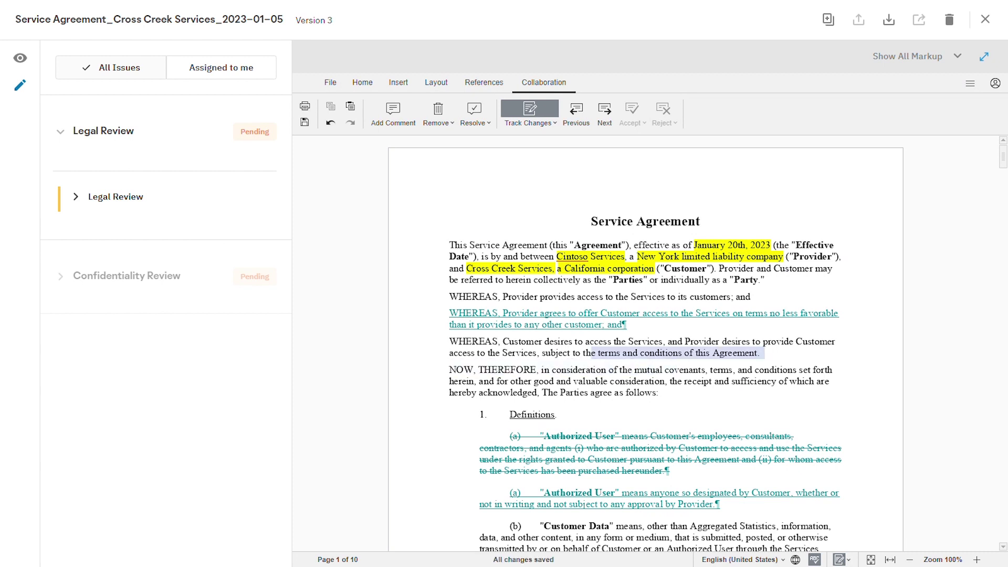
pyautogui.press('Delete')
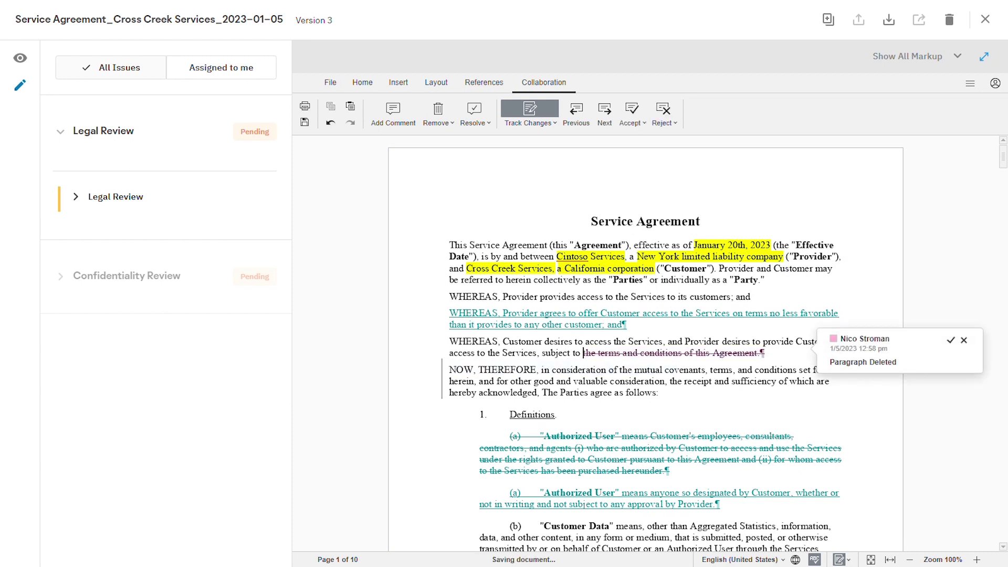
# Post a comment about the changes on the Legal Review issue
pyautogui.click(76, 197)
pyautogui.click(140, 354)
pyautogui.write('Unsure')
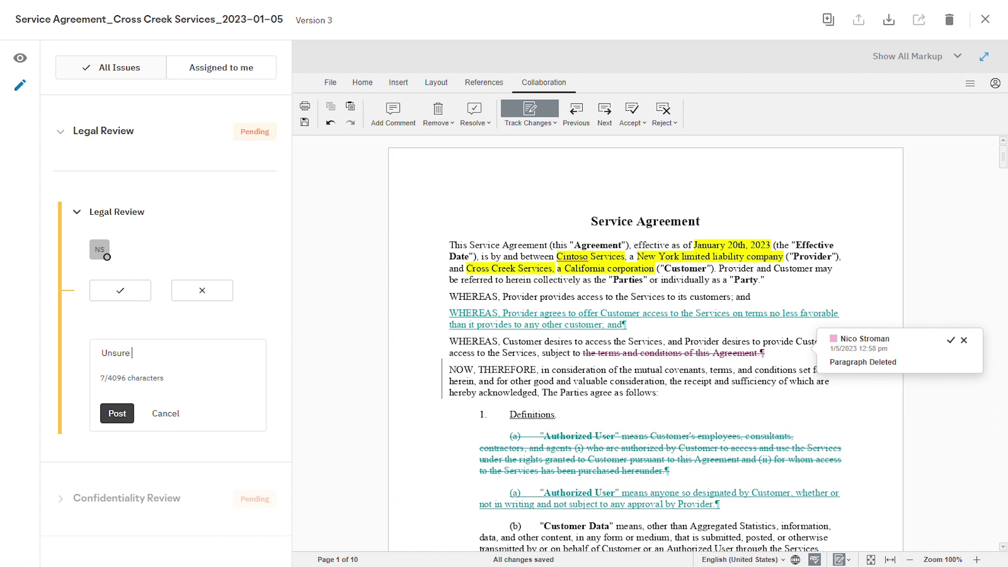
pyautogui.write(' about these changes')
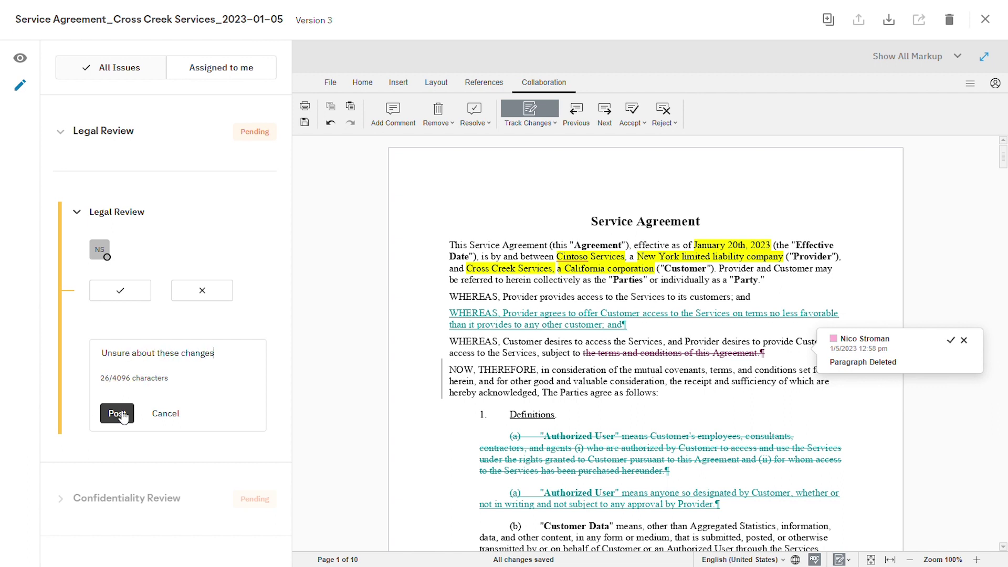
pyautogui.click(120, 414)
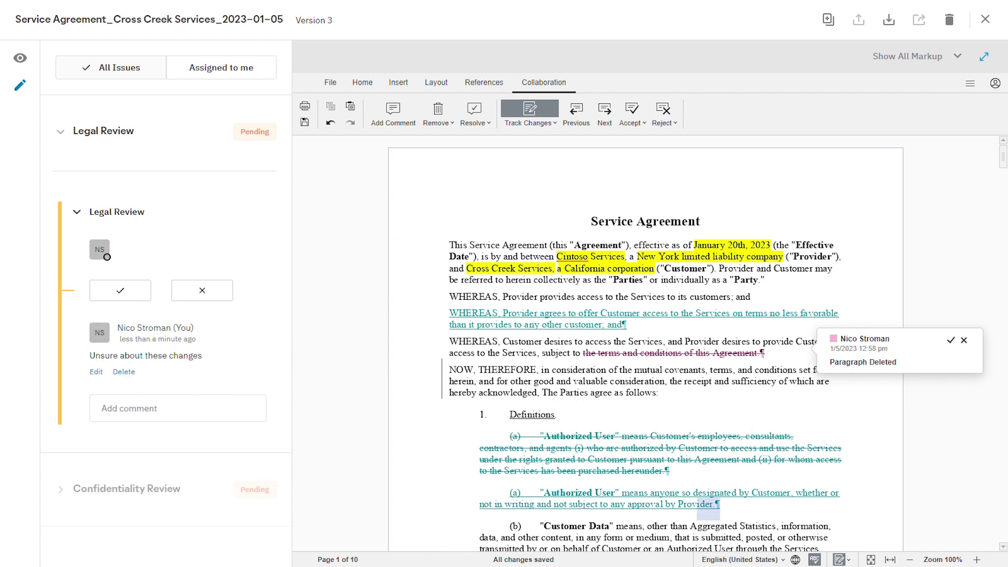
pyautogui.tripleClick(709, 505)
pyautogui.click(387, 112)
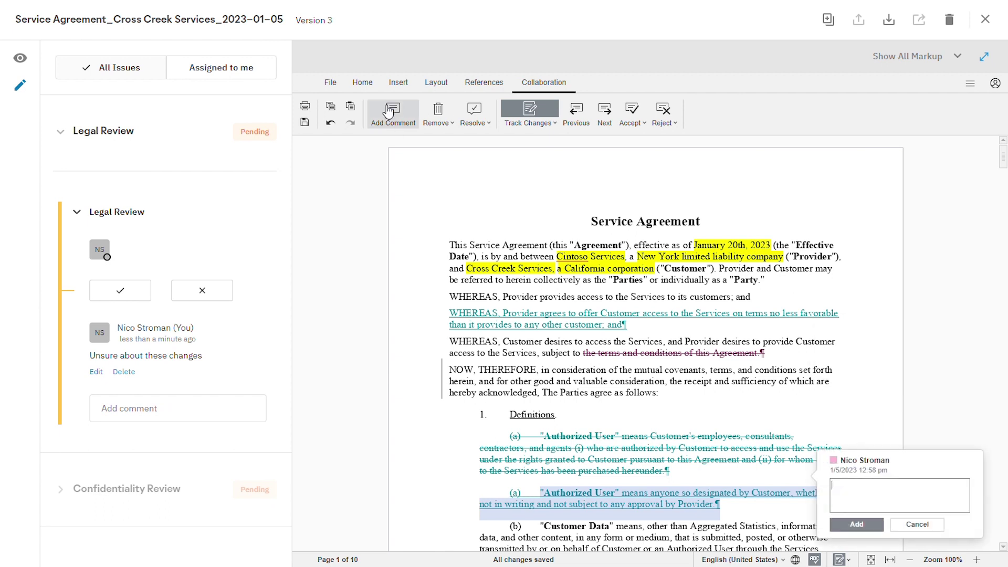
pyautogui.write('@doc')
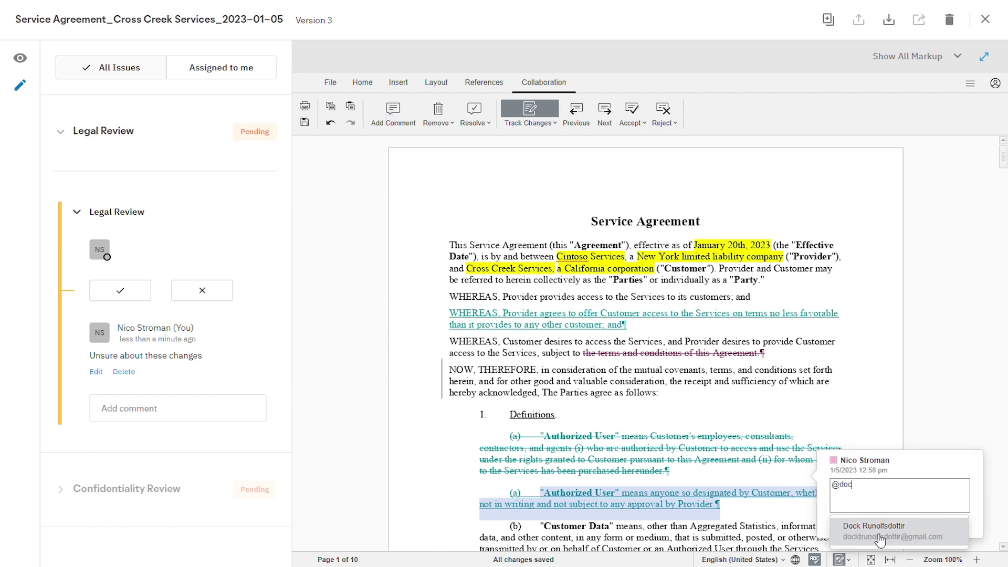
pyautogui.click(883, 535)
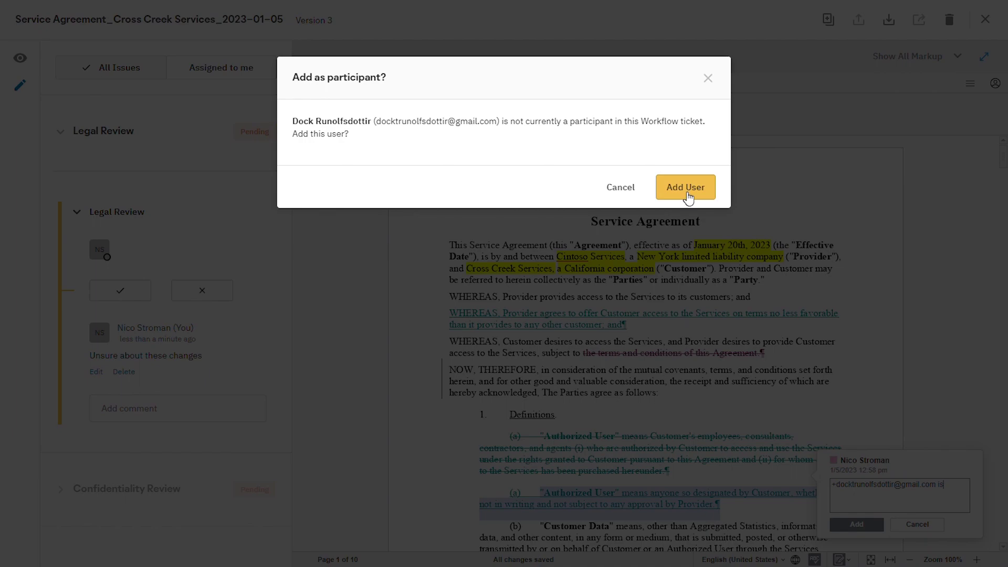
pyautogui.click(686, 195)
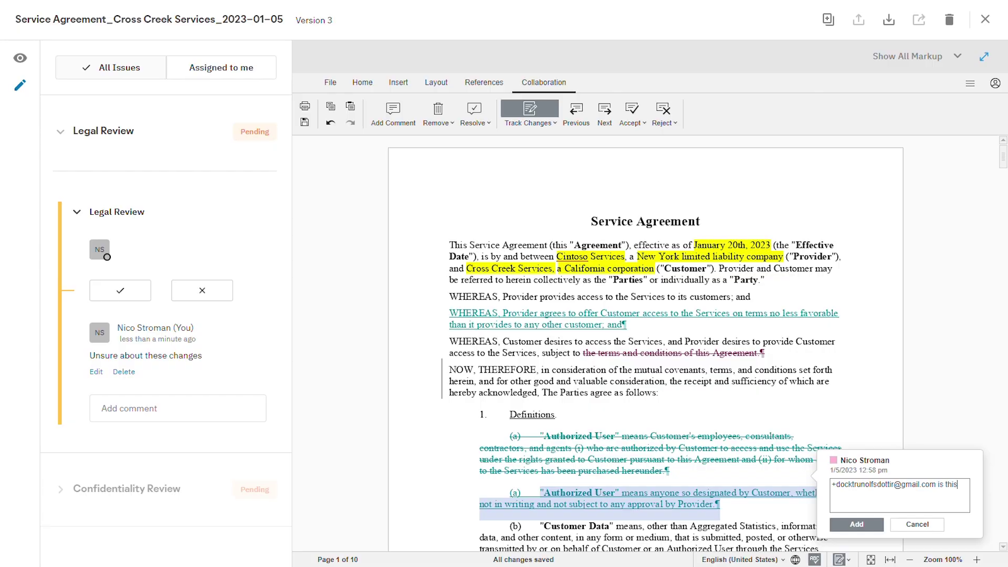
pyautogui.write('language acceptable?')
pyautogui.click(857, 525)
pyautogui.click(832, 381)
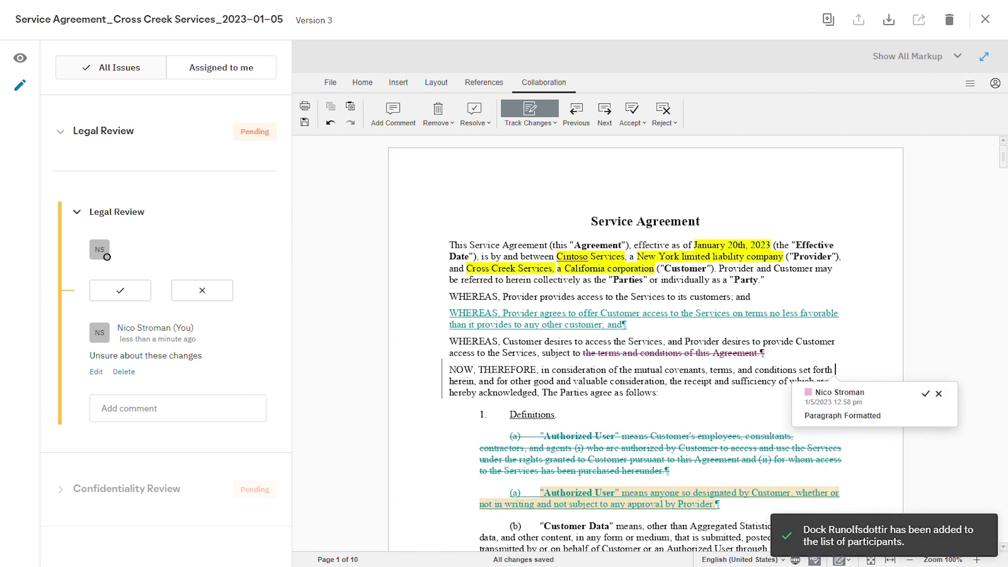
pyautogui.click(841, 313)
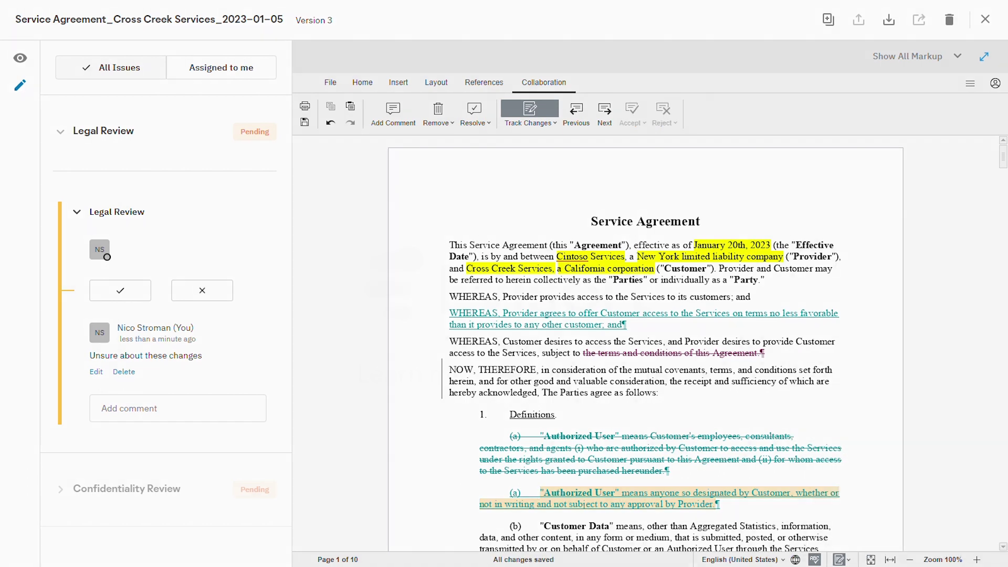